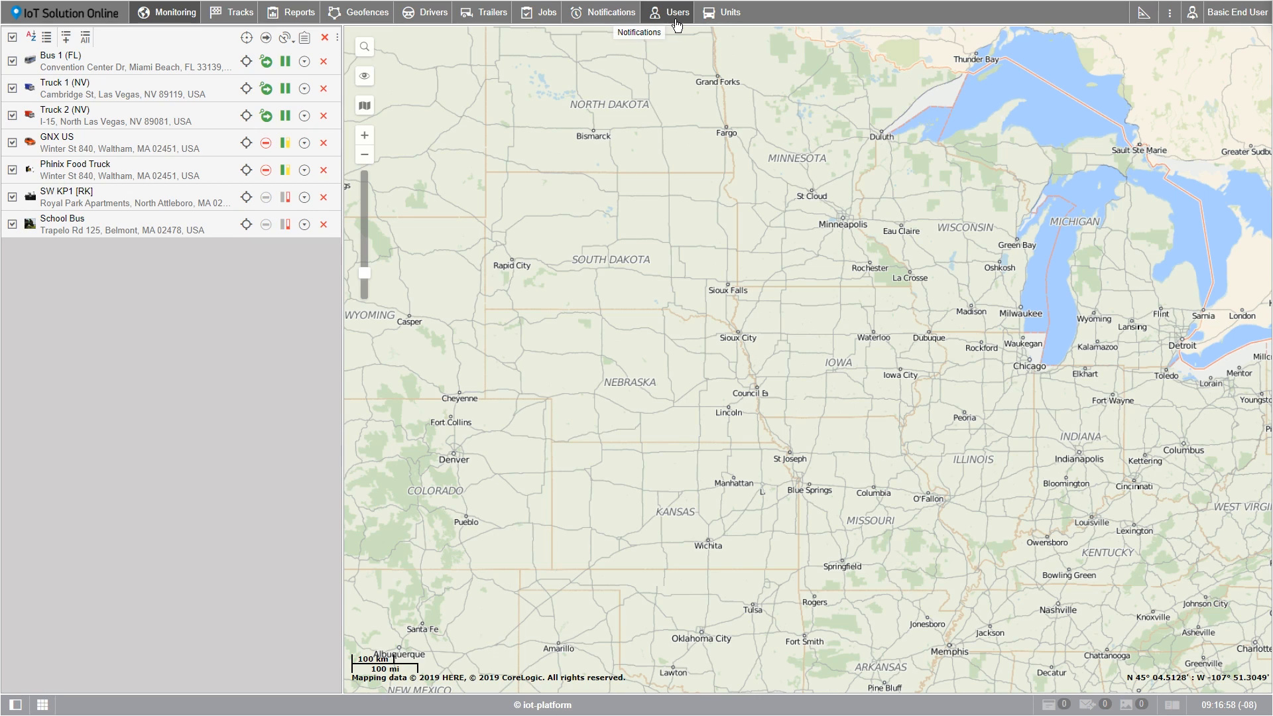
# - Create a new user in the Users section and enter the user's e-mail address as the name
pyautogui.click(676, 24)
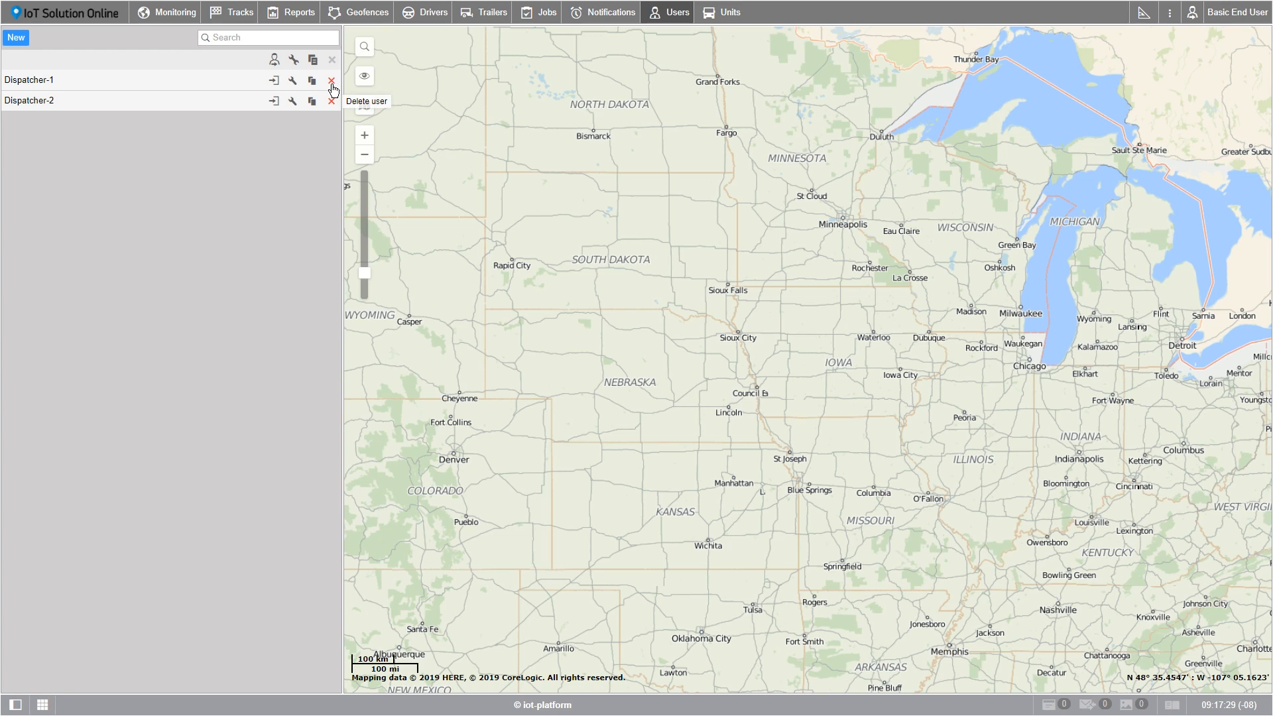
pyautogui.click(17, 44)
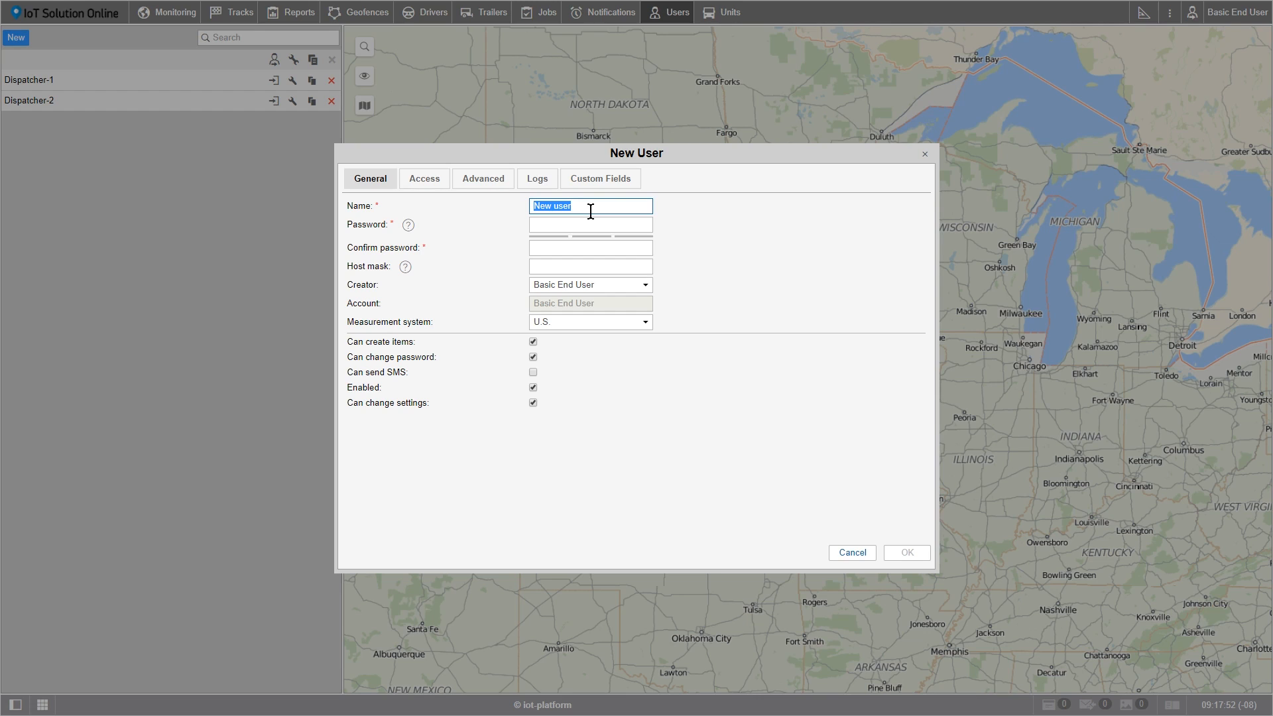
pyautogui.write('basic@user.com')
pyautogui.press('Tab')
# - Enter the new user's account password and repeat it in the password confirmation field
pyautogui.click(588, 220)
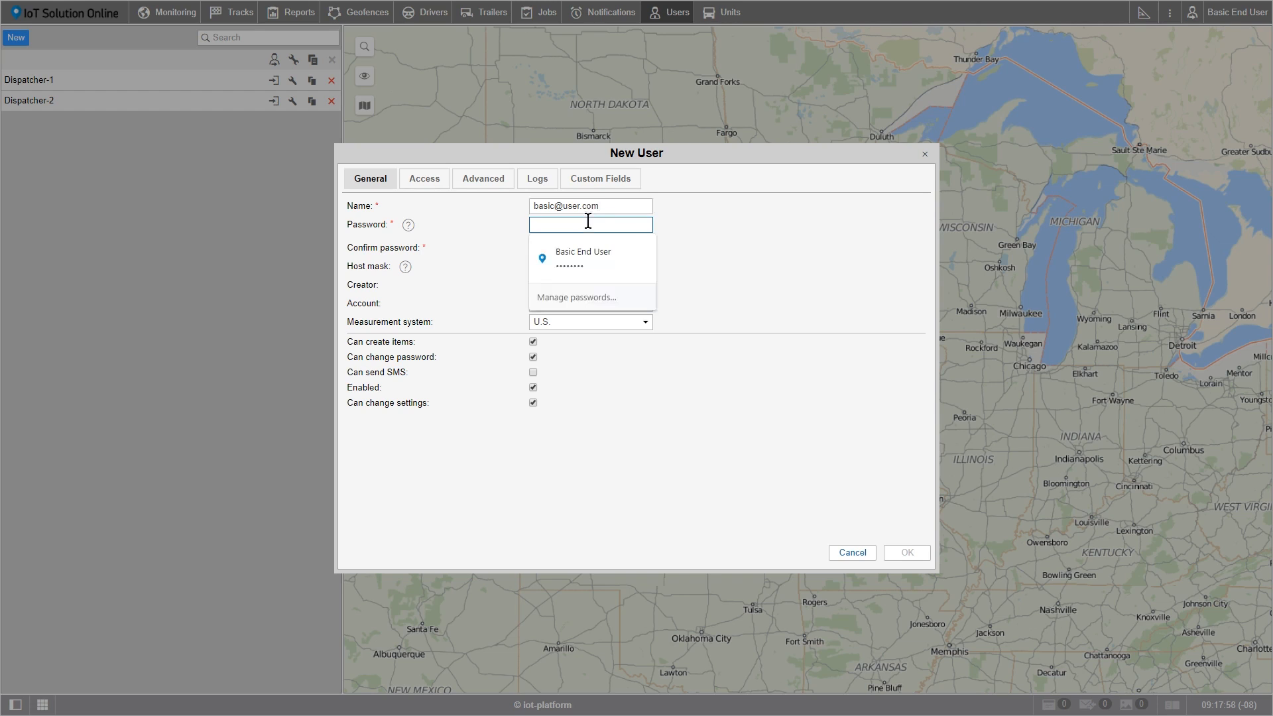
pyautogui.hotkey('ctrl', 'v')
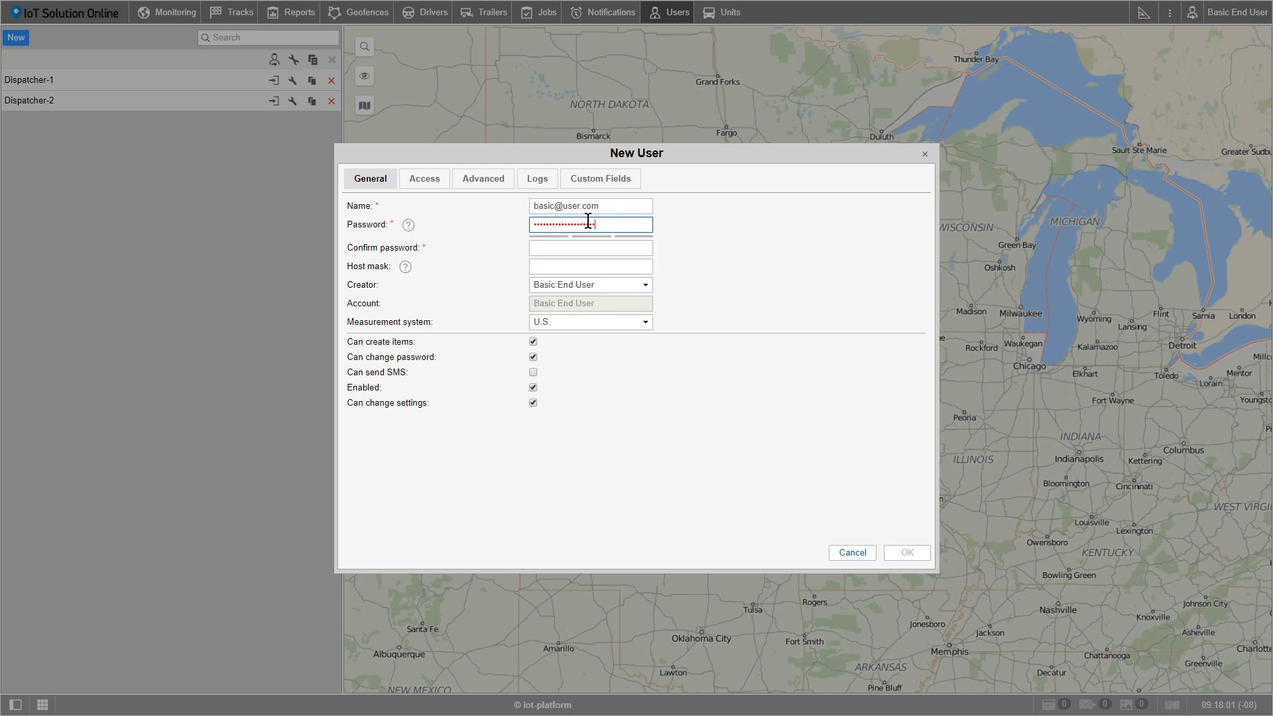
pyautogui.click(590, 247)
pyautogui.hotkey('ctrl', 'v')
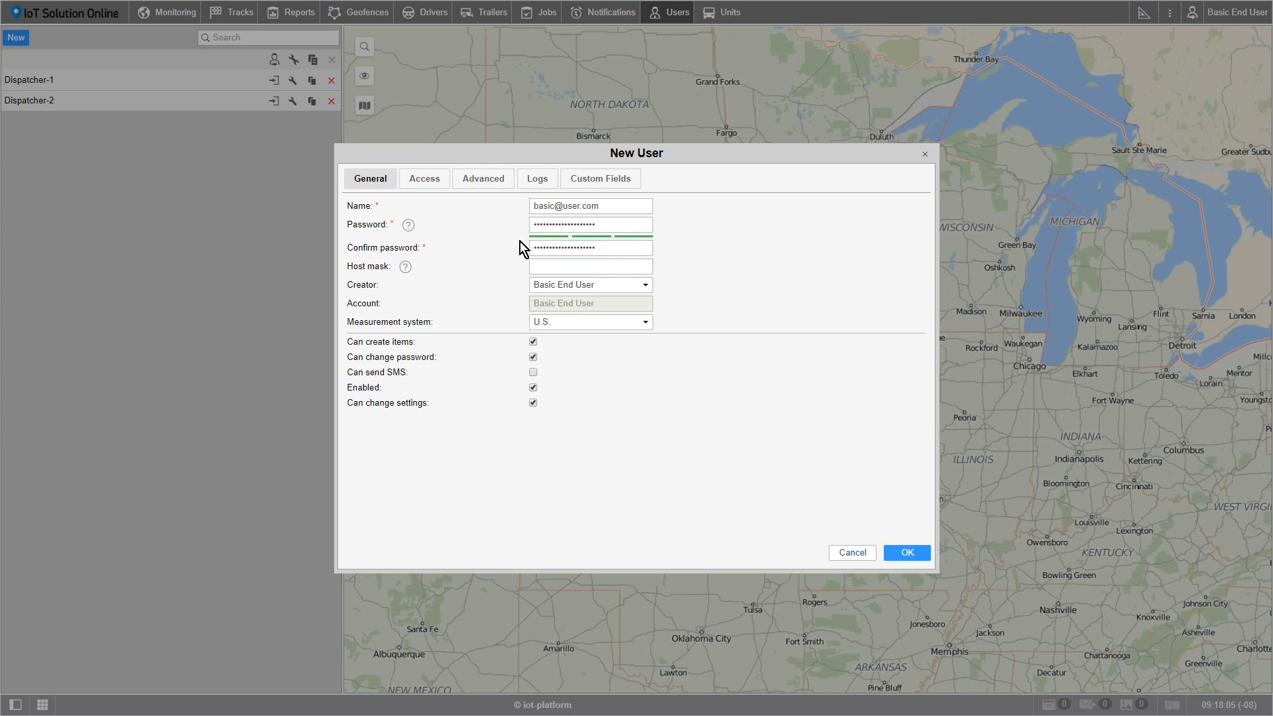
# - Set the new user's creator to Dispatcher-2 and the measurement system to U.S
pyautogui.moveTo(408, 226)
pyautogui.moveTo(406, 270)
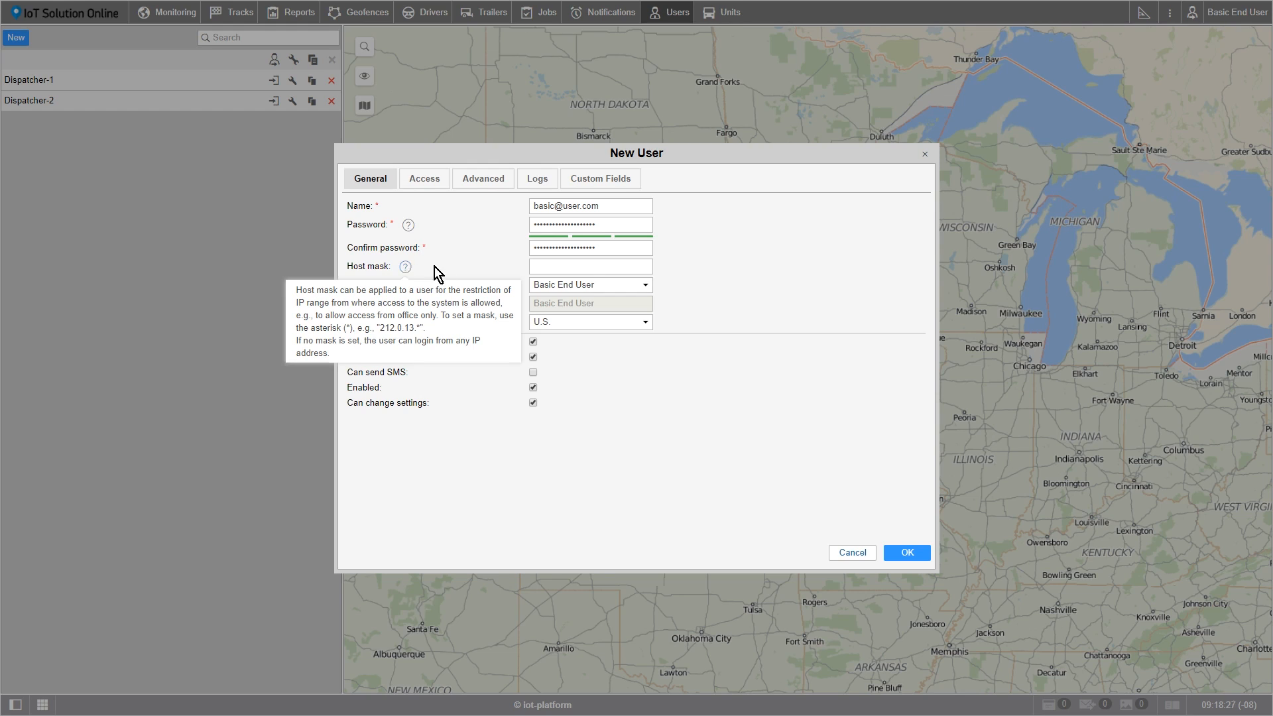
pyautogui.click(647, 285)
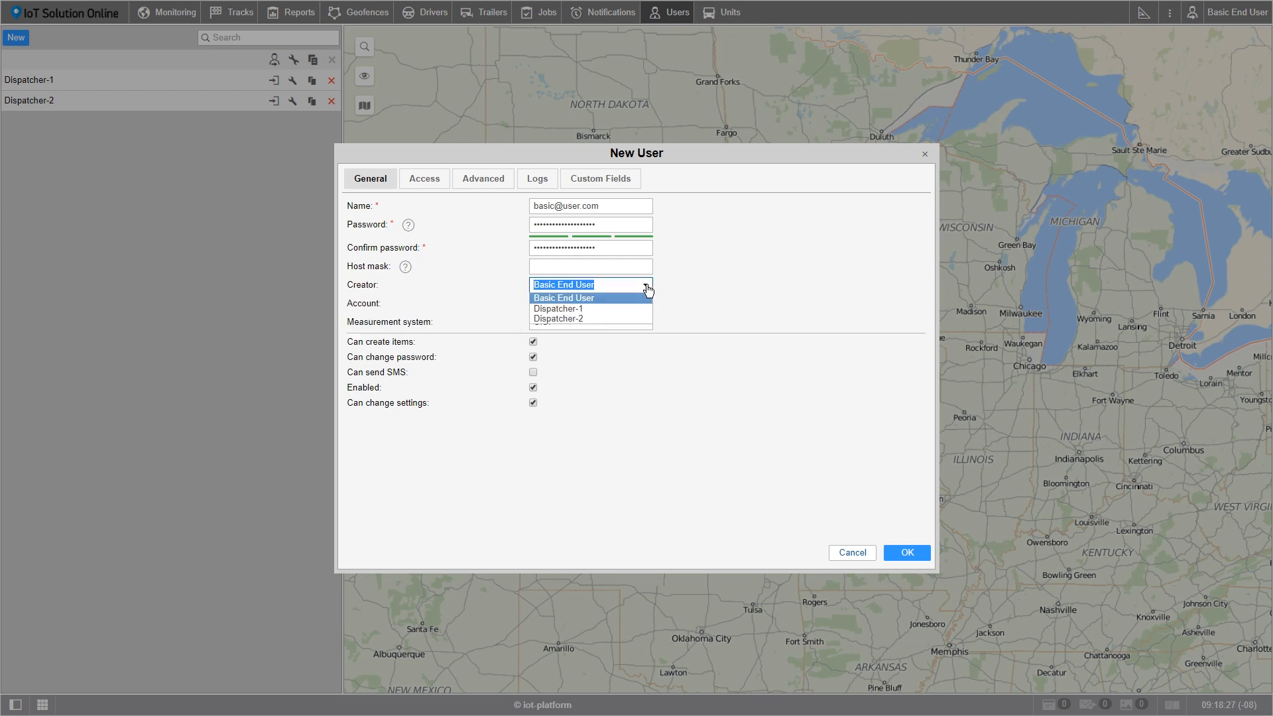
pyautogui.click(592, 319)
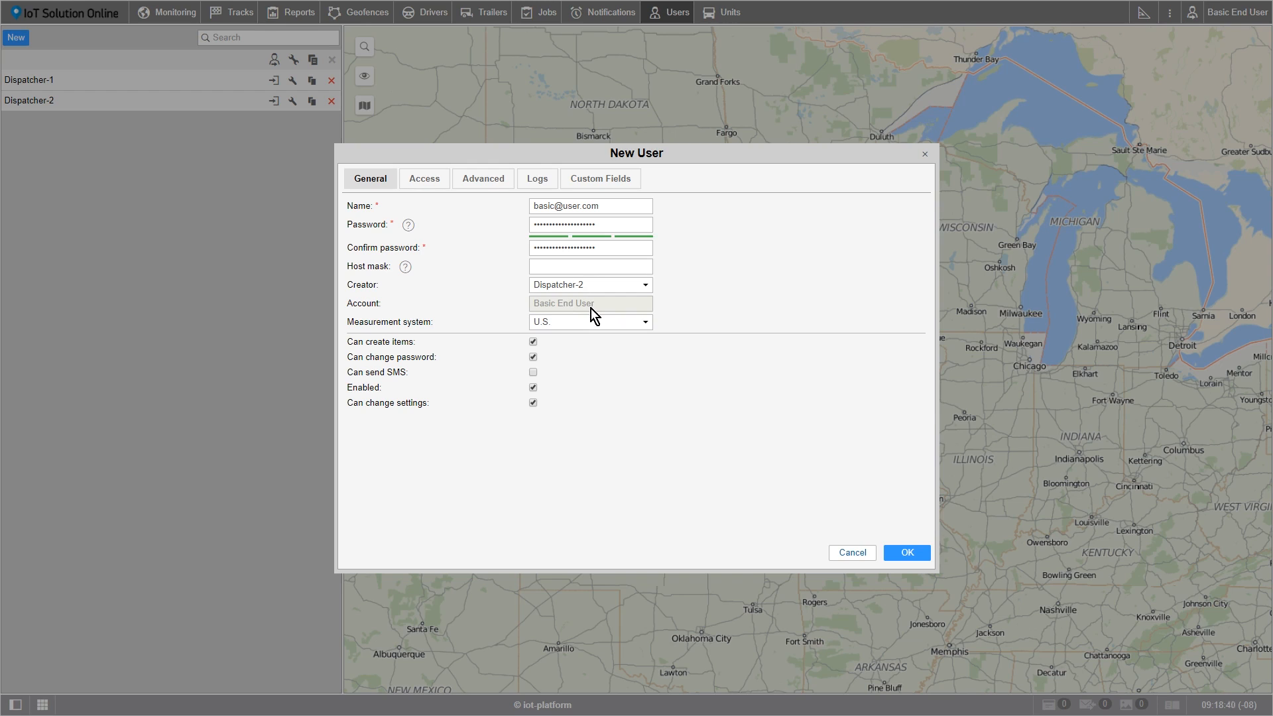
pyautogui.click(644, 324)
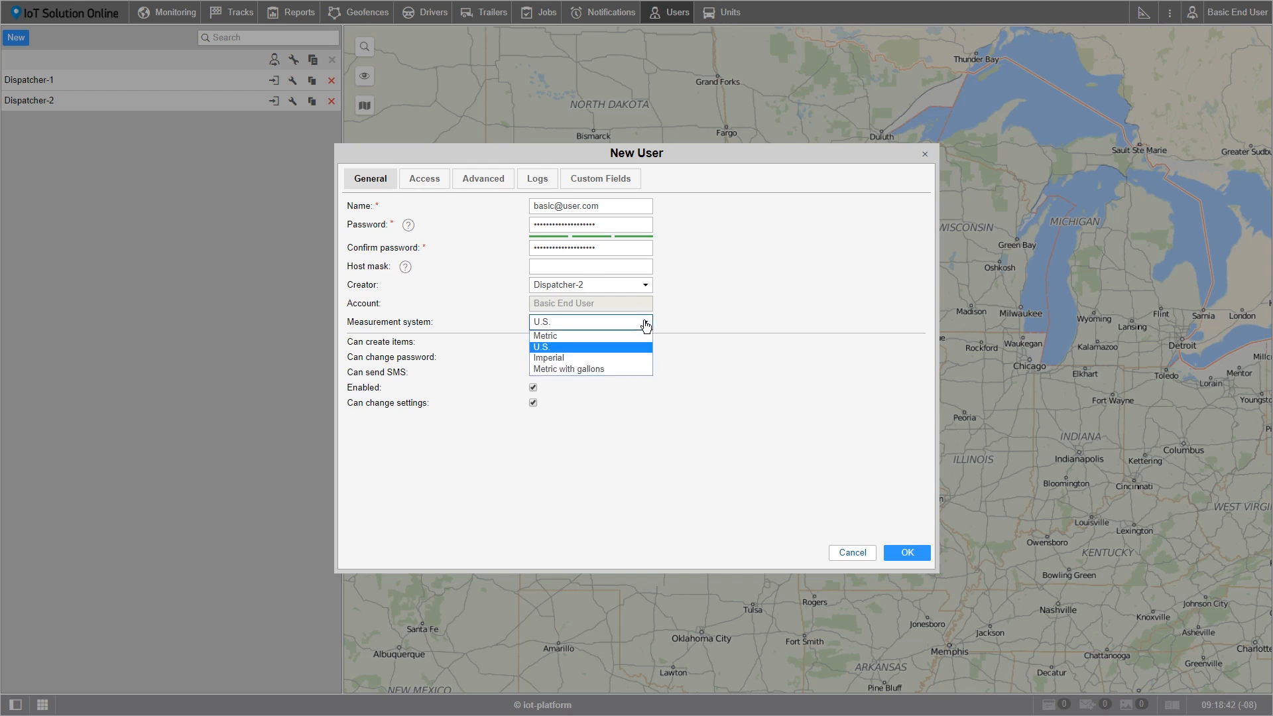
pyautogui.click(620, 344)
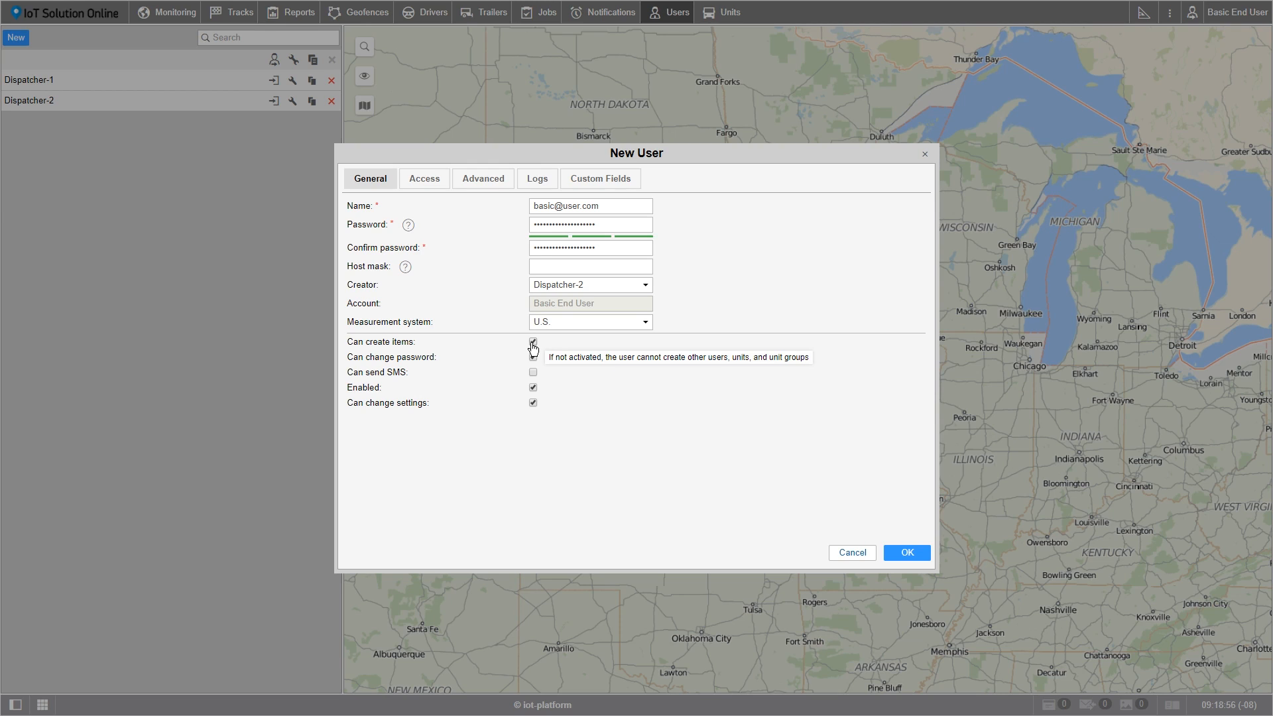
pyautogui.click(533, 388)
# - Grant the new user full access to all units from Bus 1 (FL) to Truck 2 (NV) and to the Basic End User resource
pyautogui.click(415, 180)
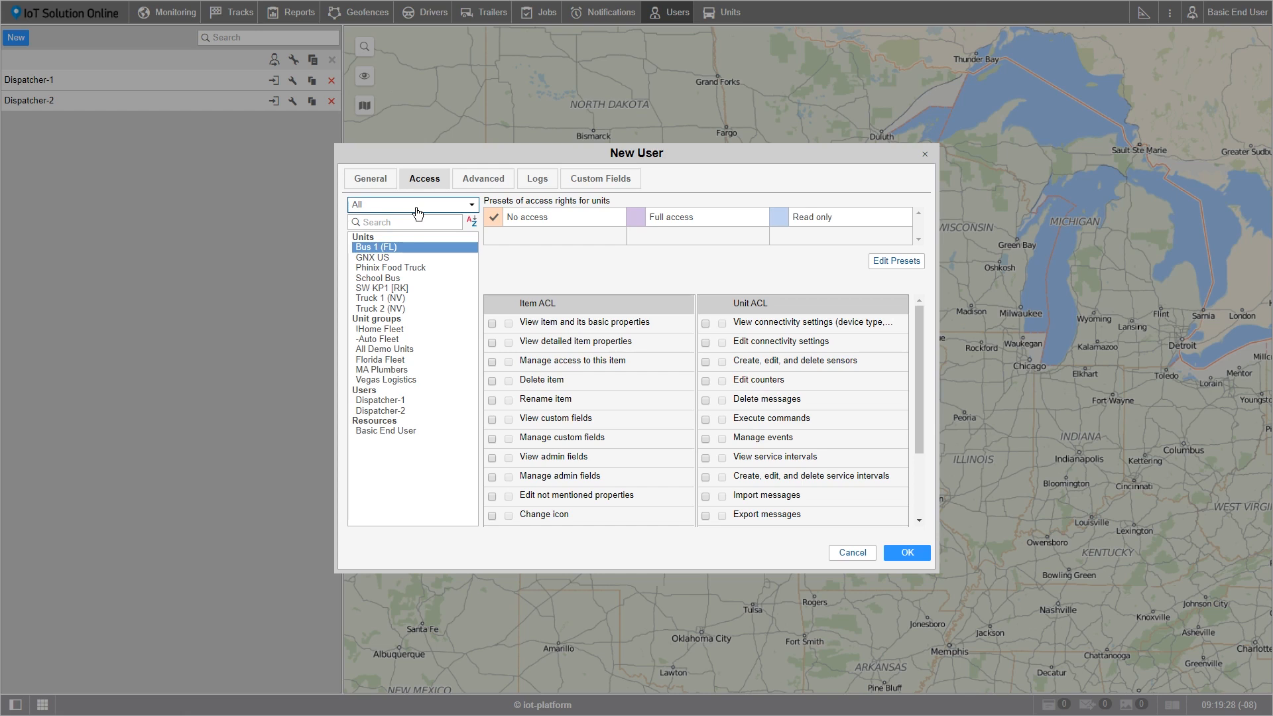
pyautogui.keyDown('shift'); pyautogui.click(398, 309); pyautogui.keyUp('shift')
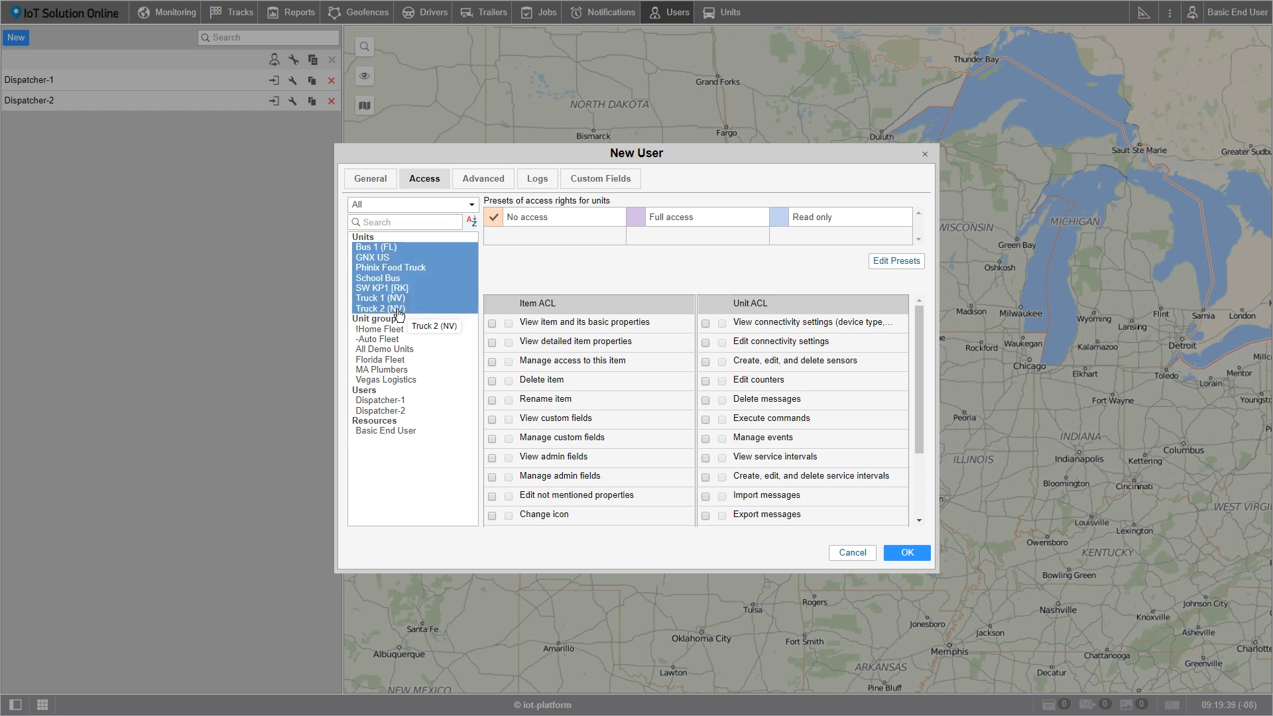
pyautogui.click(637, 223)
pyautogui.click(393, 432)
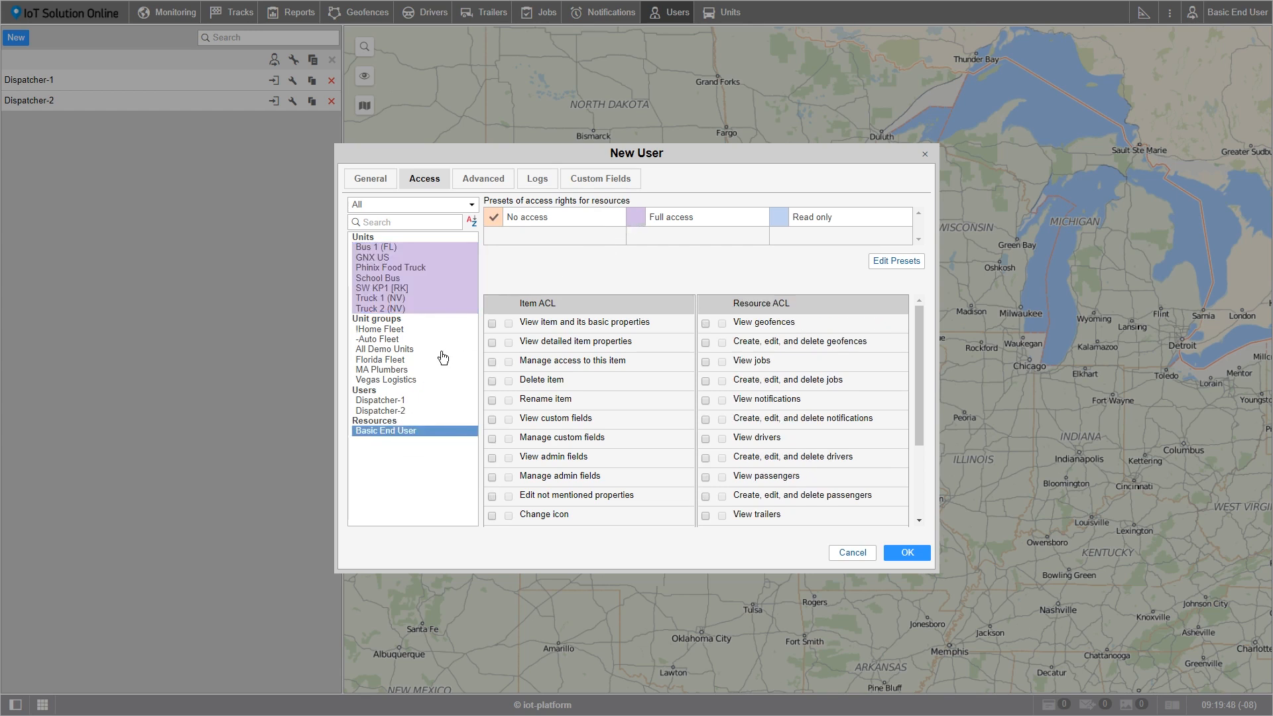
pyautogui.click(636, 221)
# - Fill in the user's e-mail address in the advanced user properties
pyautogui.click(478, 185)
pyautogui.click(573, 202)
pyautogui.moveTo(573, 203); pyautogui.dragTo(731, 210)
pyautogui.write('basic@user.com')
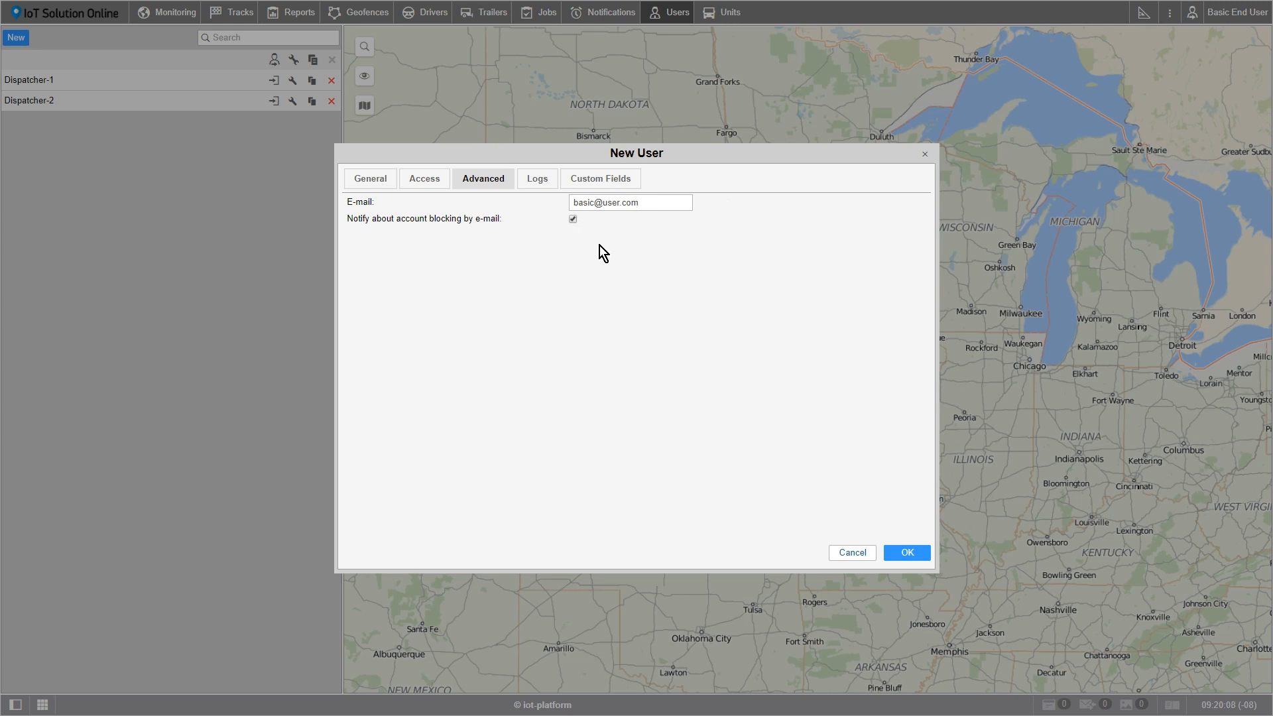
# - Examine the message type and time range filters of the new user's logs
pyautogui.click(541, 182)
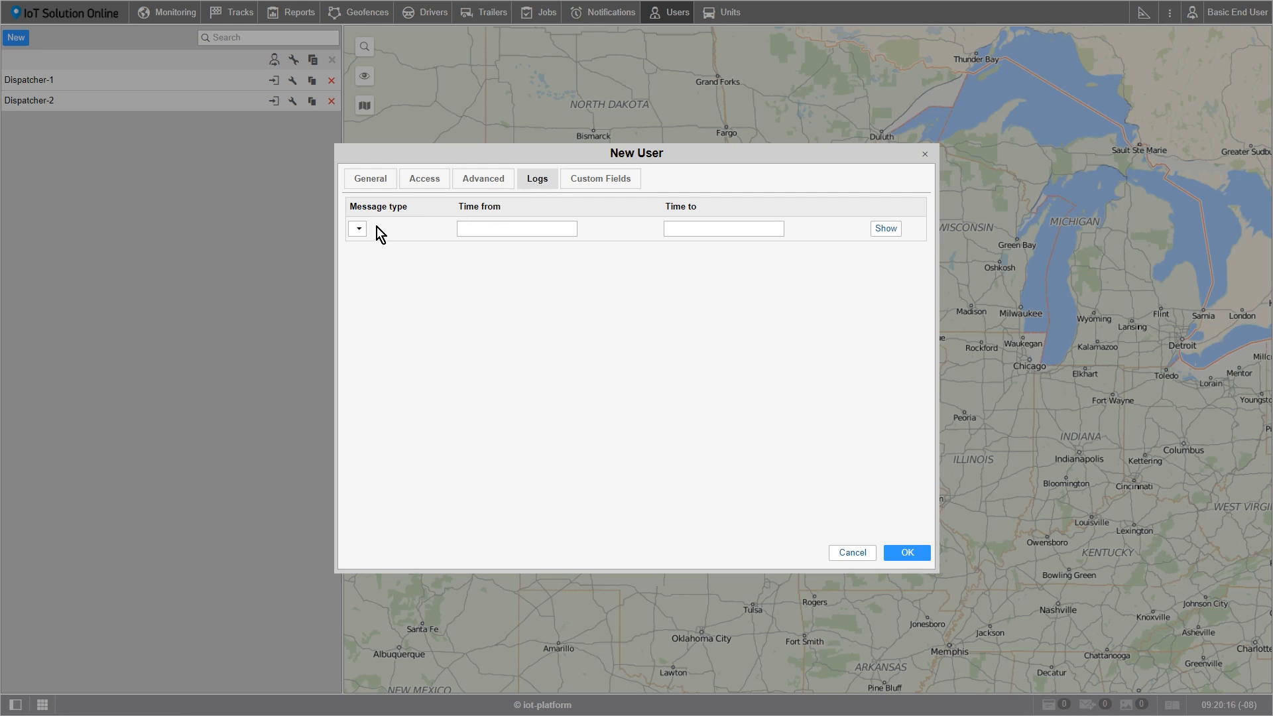
pyautogui.click(482, 226)
pyautogui.click(688, 224)
# - Add a custom field named Position with the value Dispatcher, with its checkbox enabled, and save the new user
pyautogui.click(609, 189)
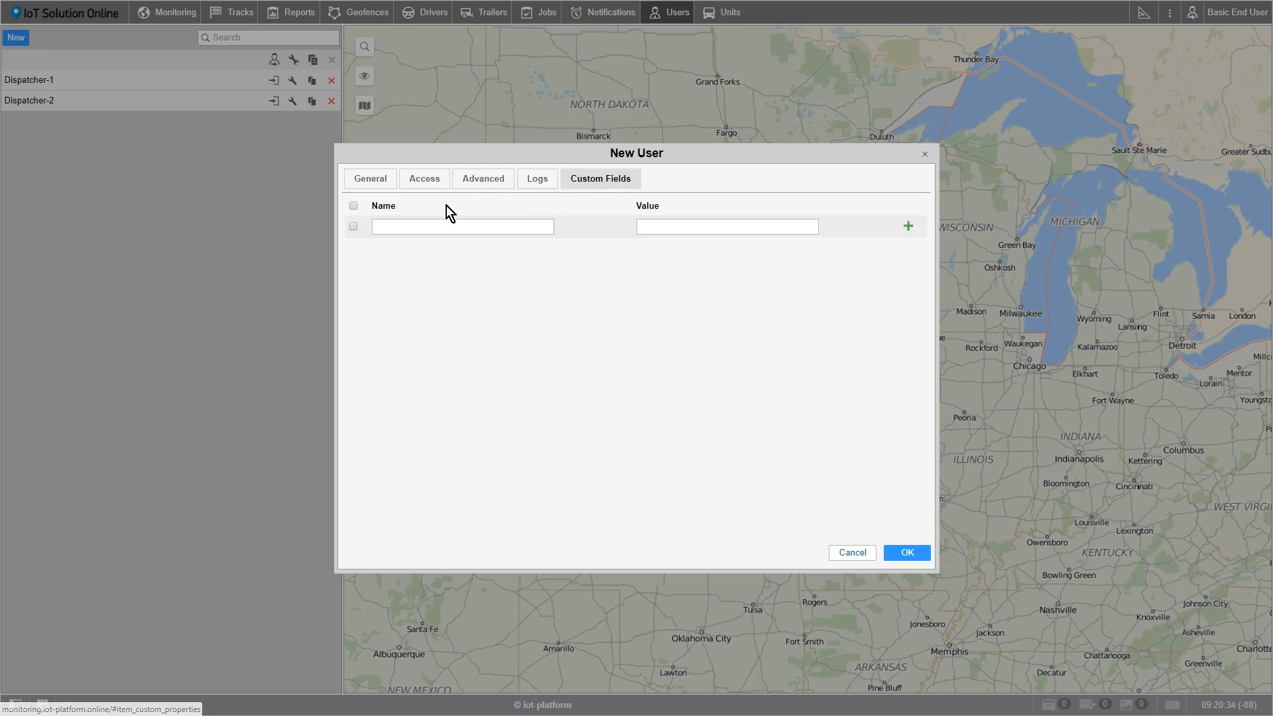
pyautogui.click(354, 226)
pyautogui.click(413, 227)
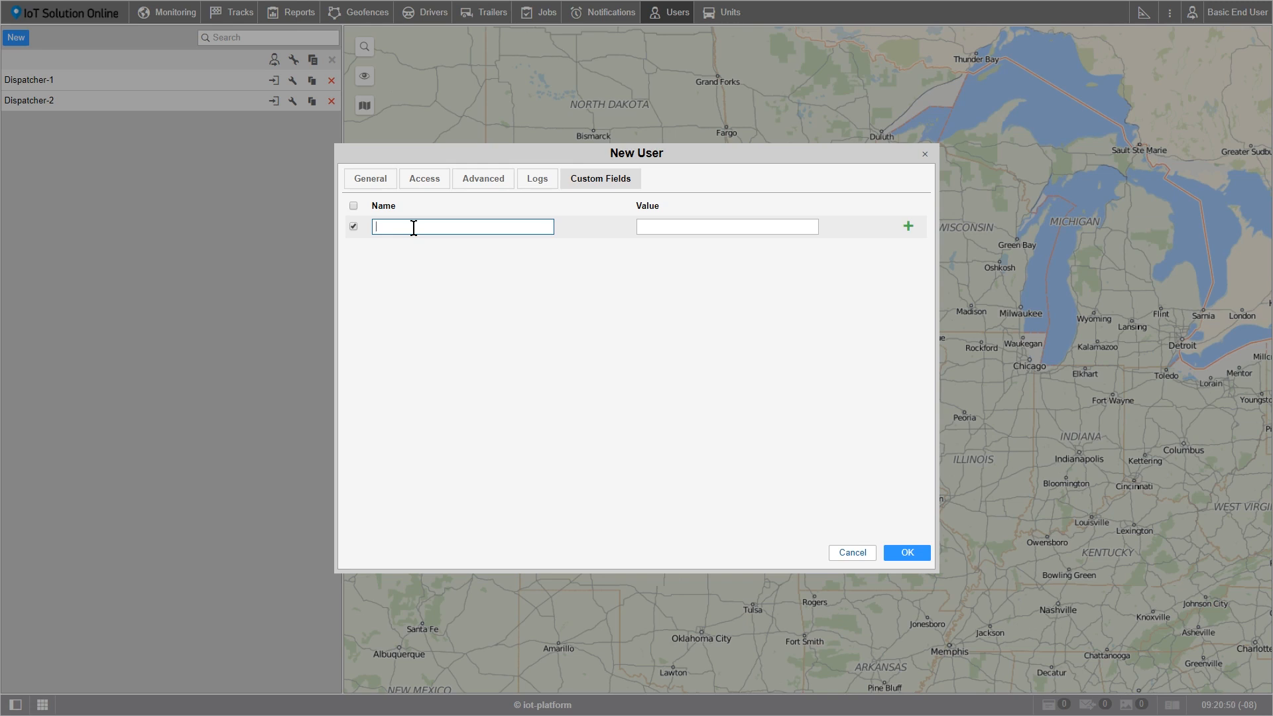
pyautogui.write('Position')
pyautogui.click(642, 225)
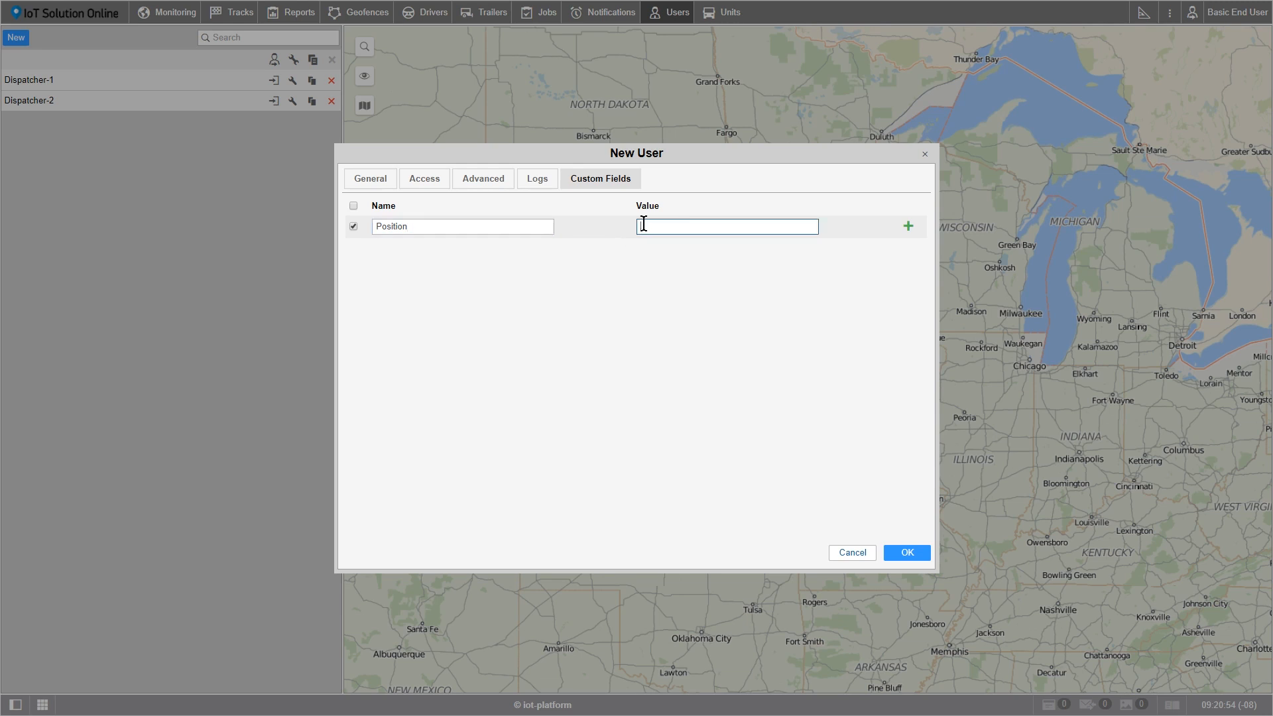
pyautogui.write('Dispatcher')
pyautogui.click(908, 227)
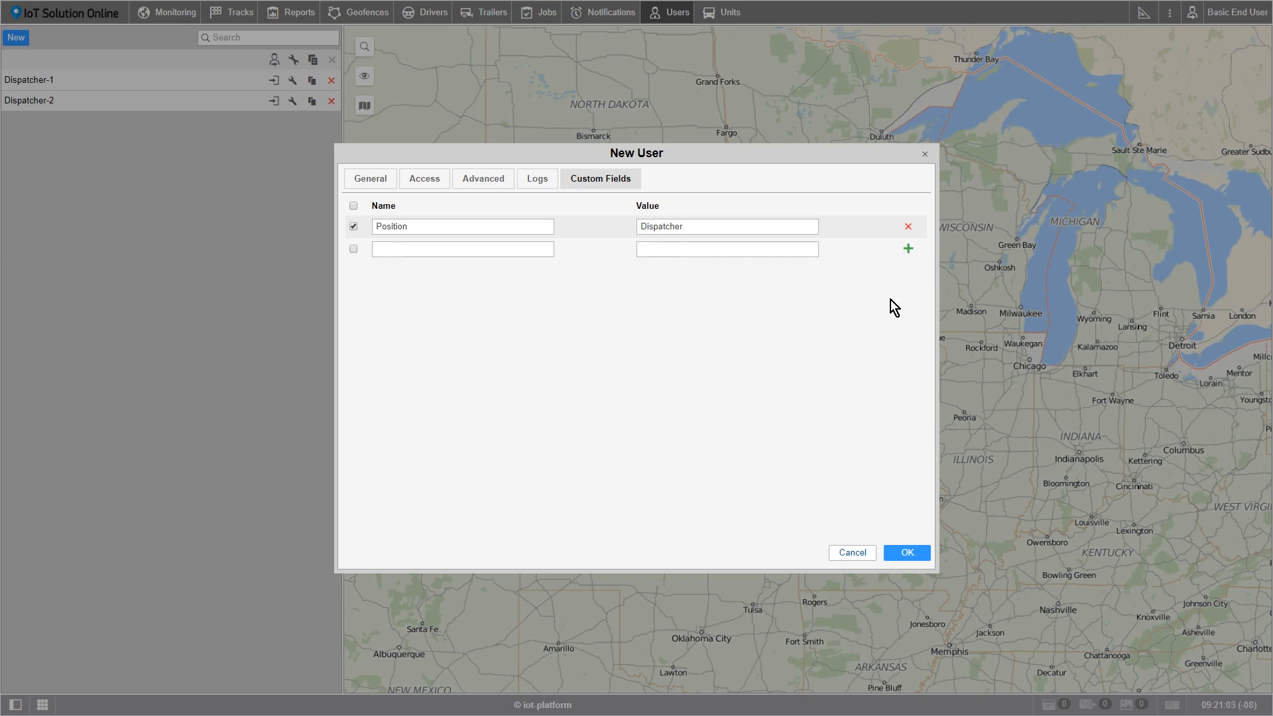
pyautogui.click(911, 556)
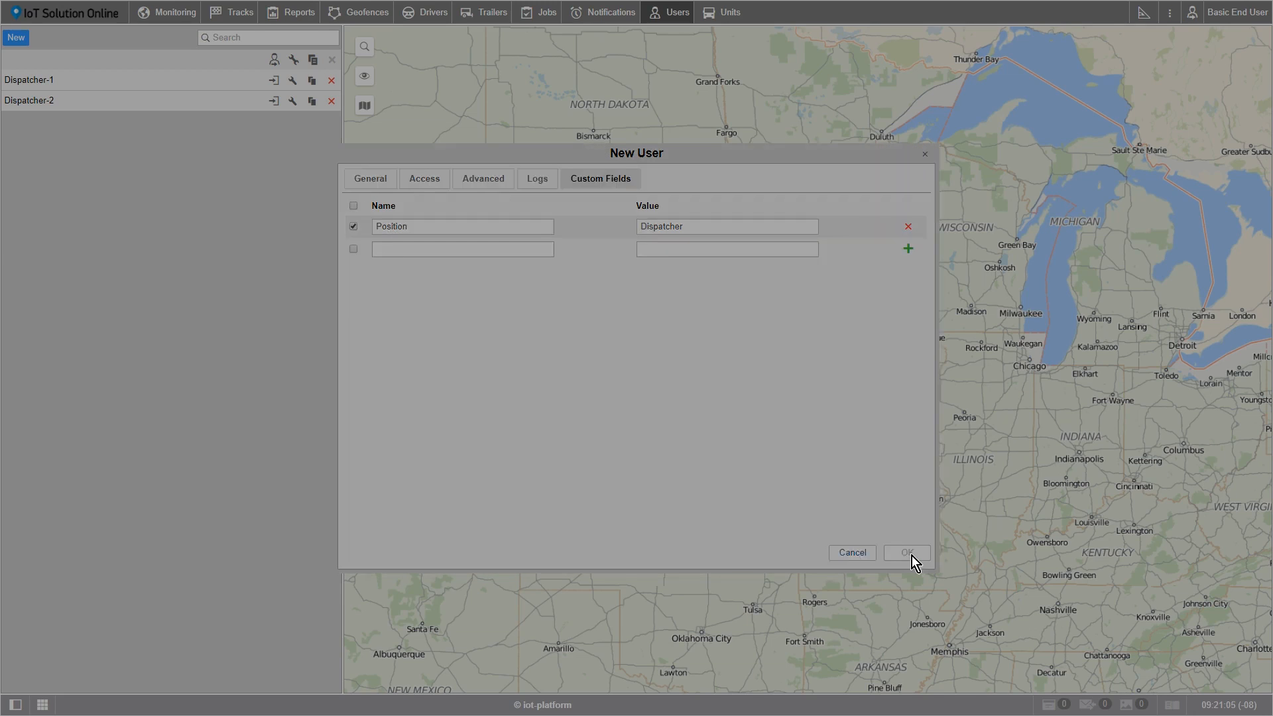